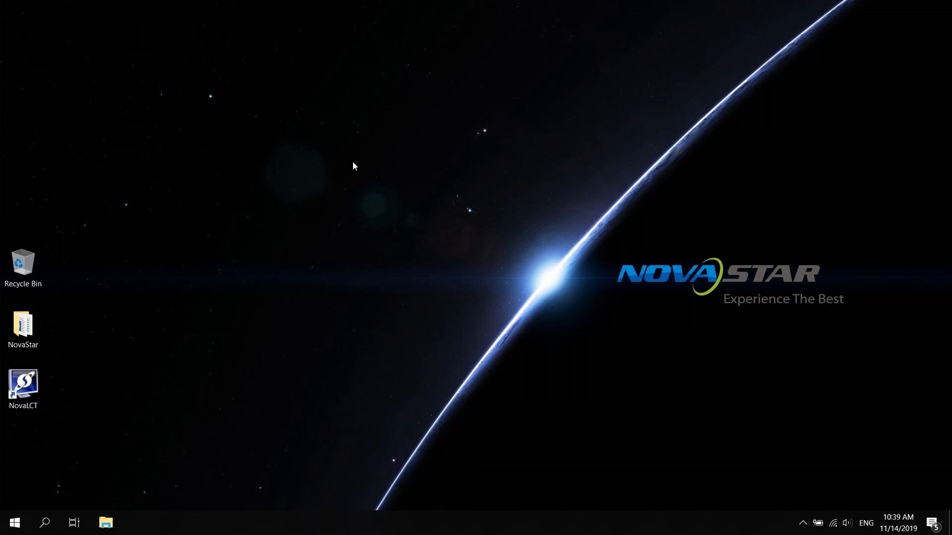
- In Display settings, set scaling to 100% and keep 1920 × 1080 resolution
{"action": "right_click", "coordinate": [354, 165]}
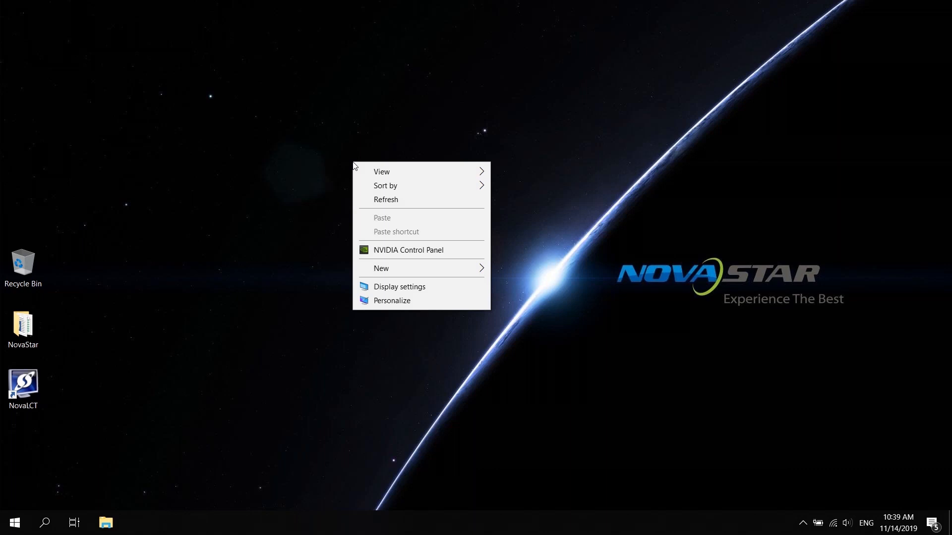
{"action": "left_click", "coordinate": [439, 289]}
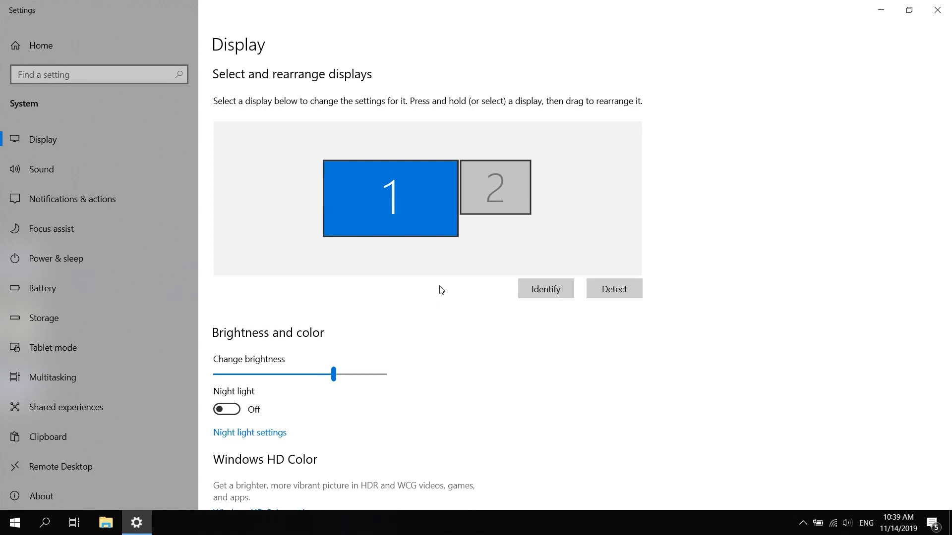
{"action": "scroll", "coordinate": [439, 290], "scroll_direction": "down", "scroll_amount": 5}
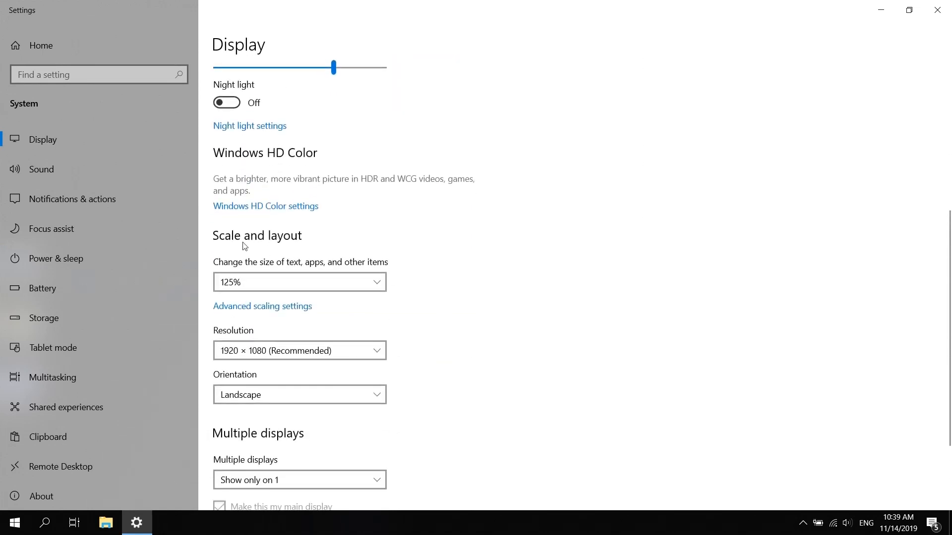
{"action": "left_click", "coordinate": [378, 283]}
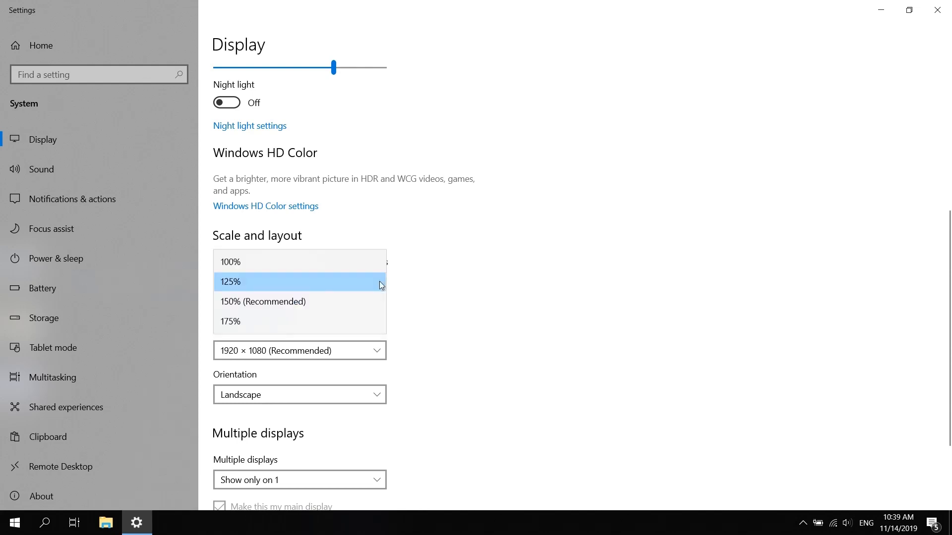
{"action": "left_click", "coordinate": [258, 264]}
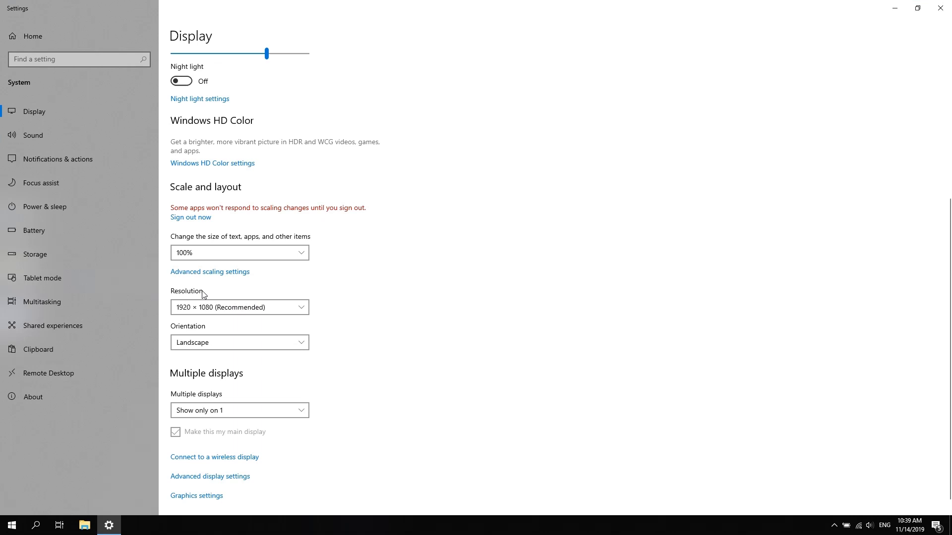
{"action": "left_click", "coordinate": [302, 309]}
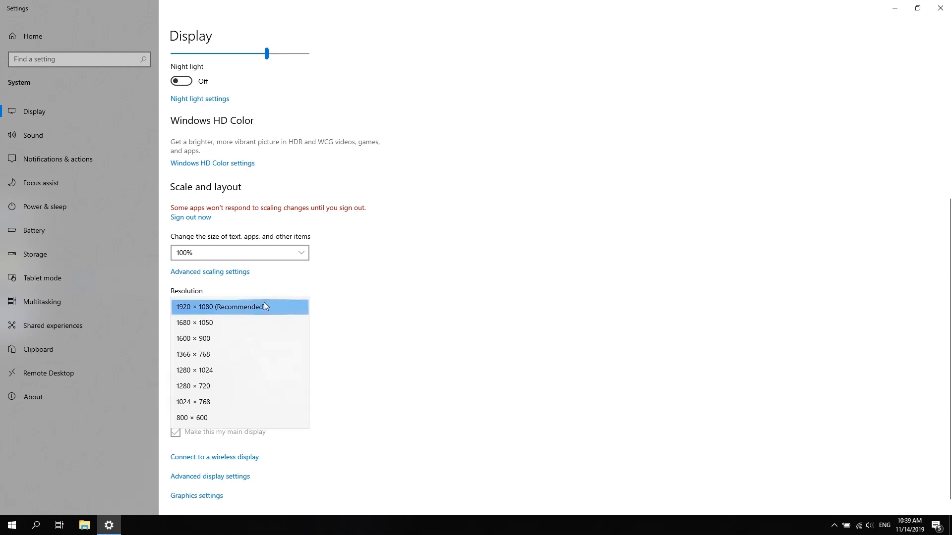
{"action": "left_click", "coordinate": [264, 305]}
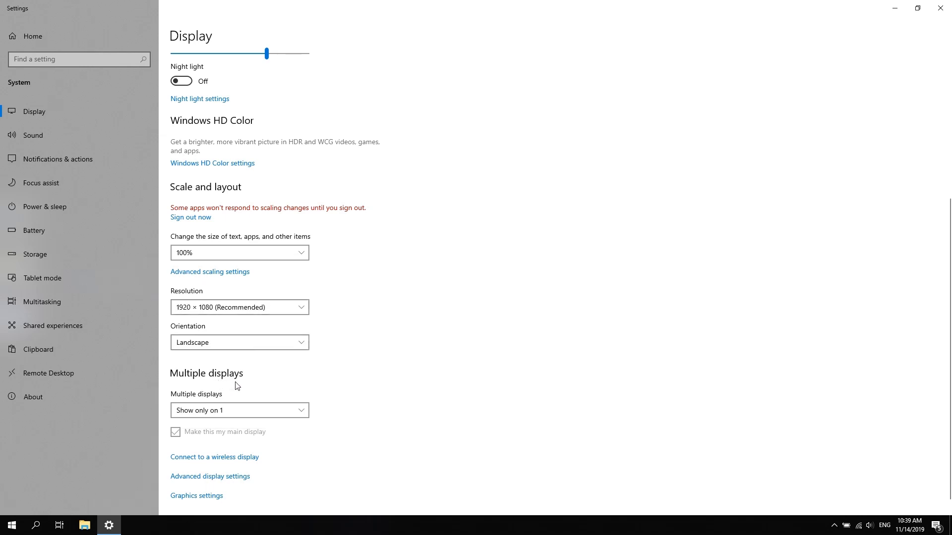
- Set Multiple displays to Duplicate these displays, keep the changes and close Settings
{"action": "left_click", "coordinate": [301, 410]}
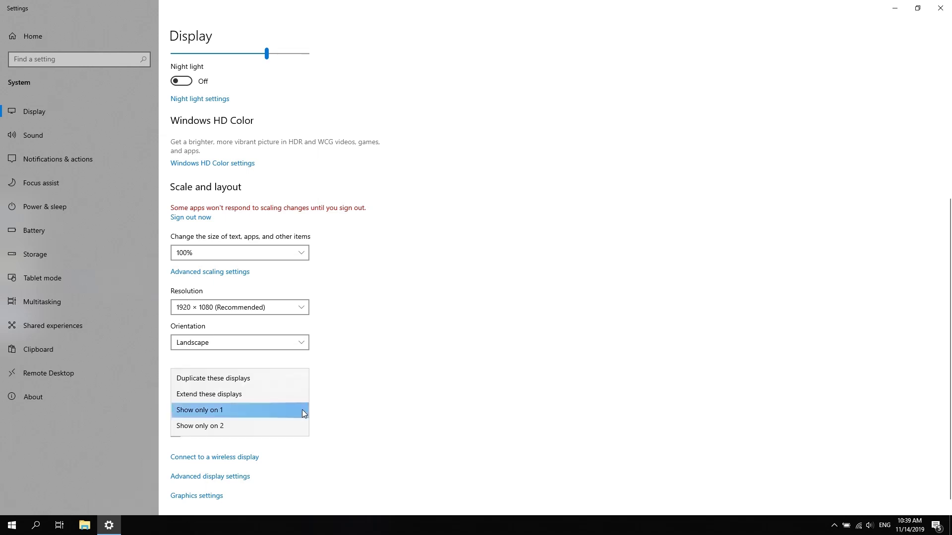
{"action": "left_click", "coordinate": [230, 376]}
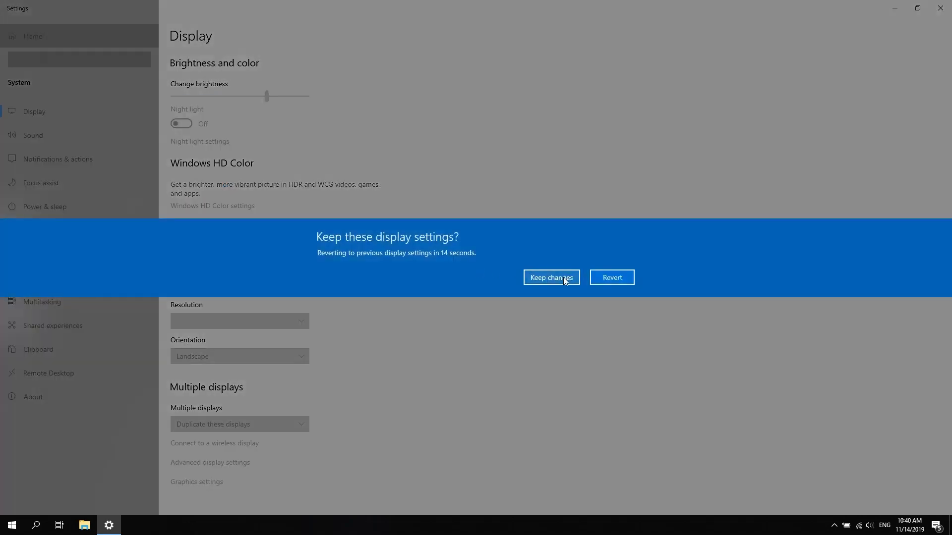
{"action": "left_click", "coordinate": [564, 280]}
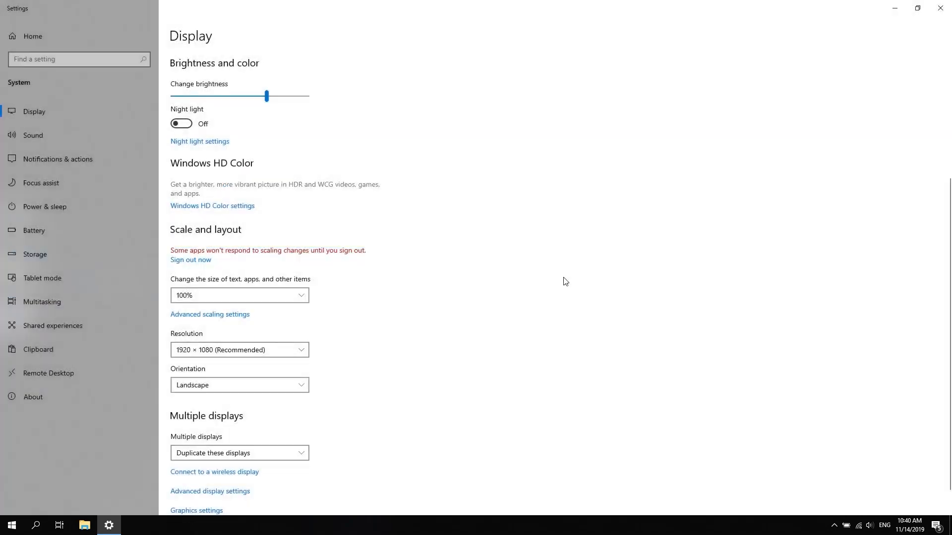
{"action": "left_click", "coordinate": [940, 9]}
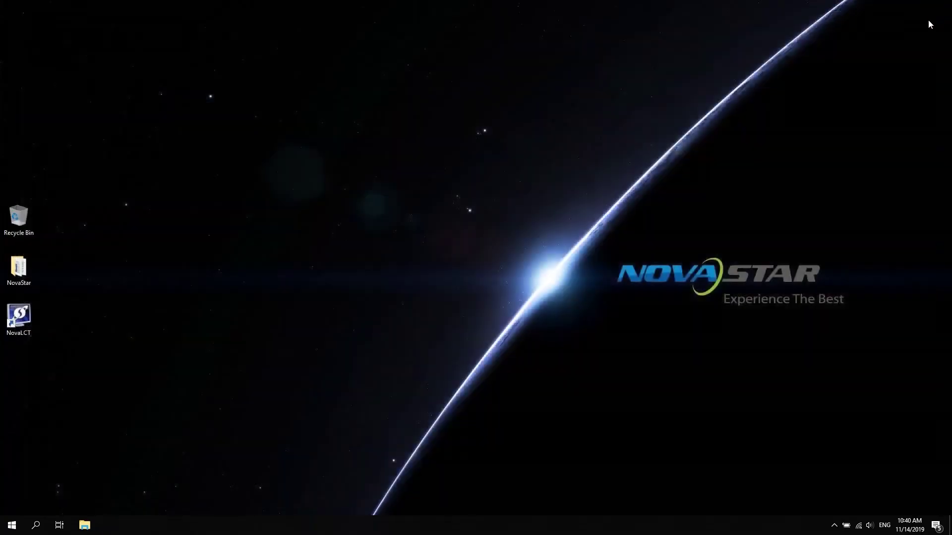
- Launch NovaLCT and log in via Advanced Synchronous System UserLogin with the password
{"action": "double_click", "coordinate": [27, 318]}
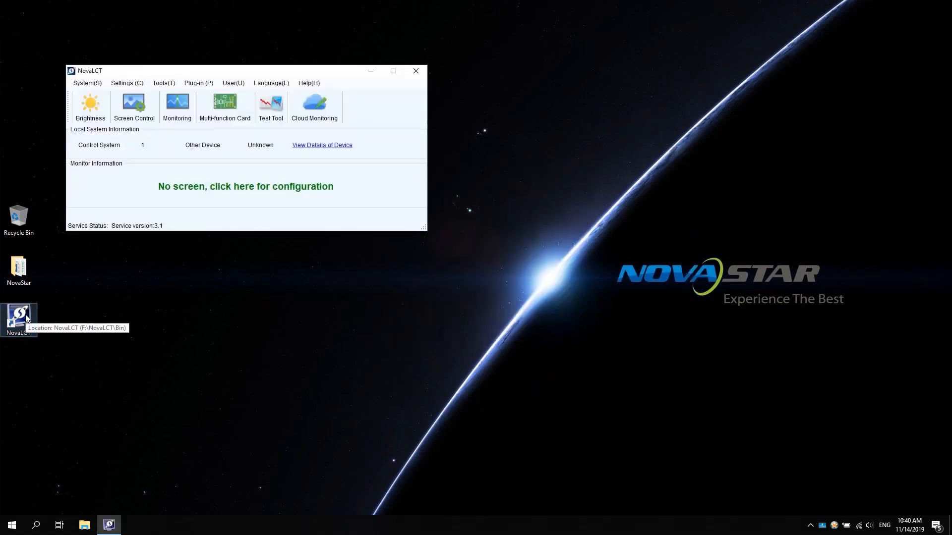
{"action": "left_click", "coordinate": [237, 85]}
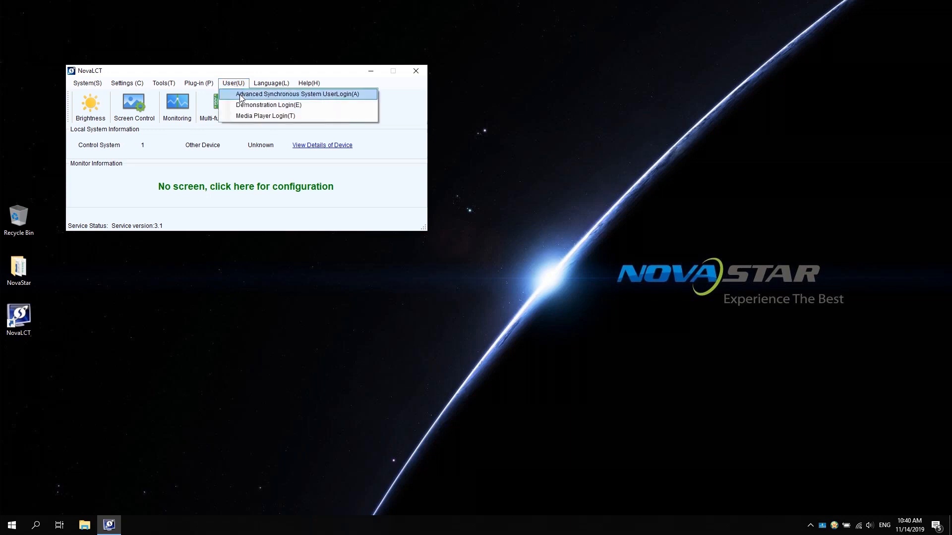
{"action": "left_click", "coordinate": [242, 96]}
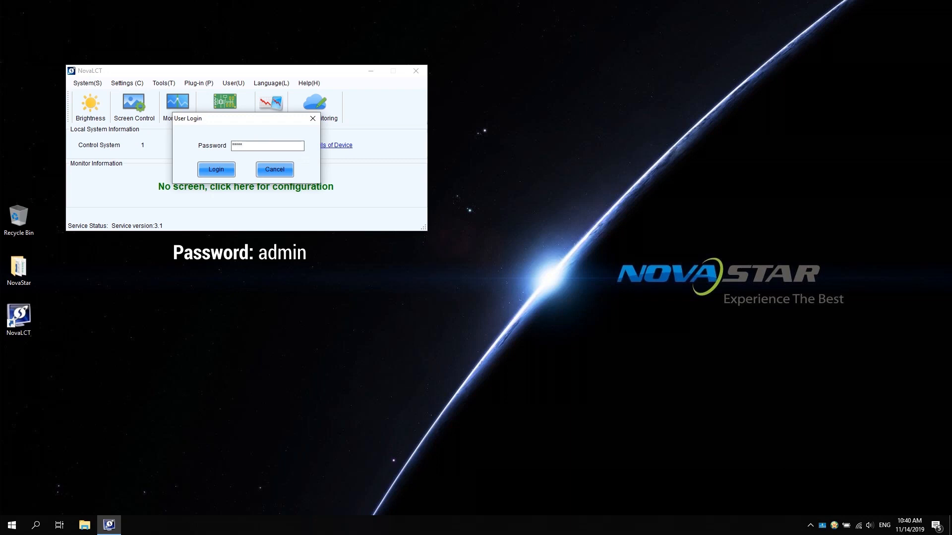
{"action": "left_click", "coordinate": [207, 171]}
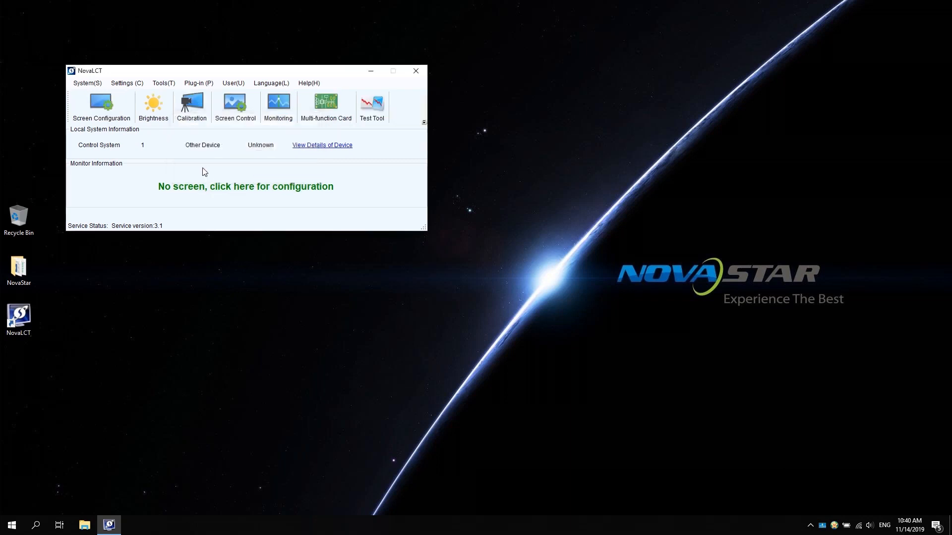
- Configure the screen and apply 1920 x 1080 px source resolution to the sending card, then refresh
{"action": "left_click", "coordinate": [104, 121]}
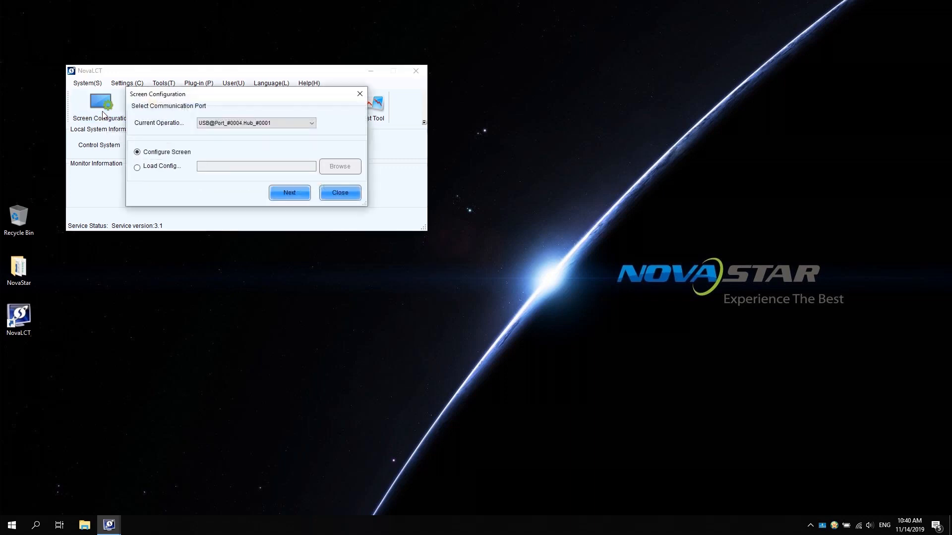
{"action": "left_click", "coordinate": [290, 193]}
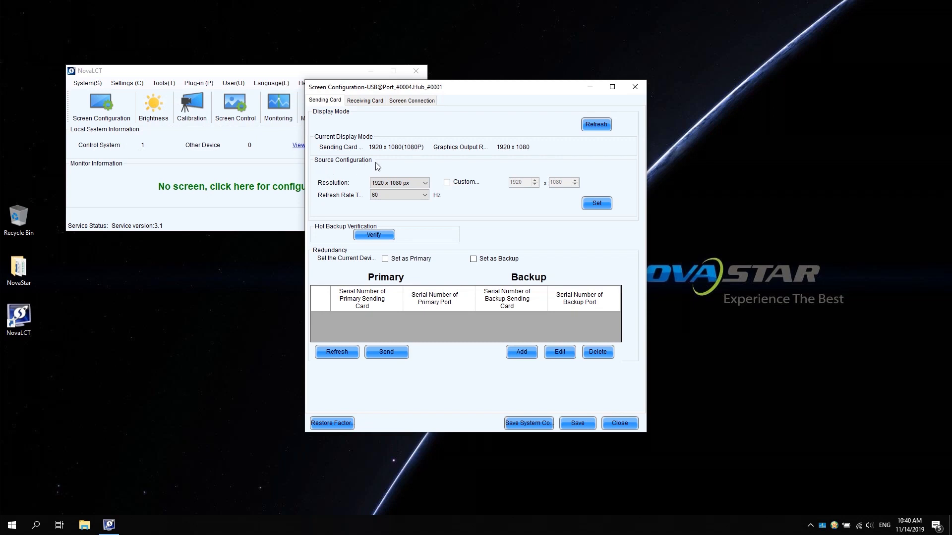
{"action": "left_click", "coordinate": [426, 183]}
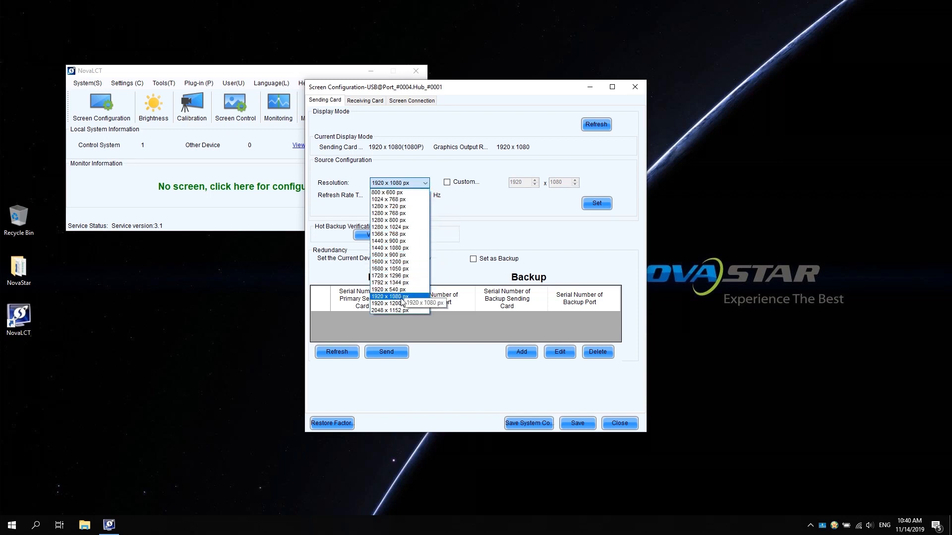
{"action": "left_click", "coordinate": [402, 298]}
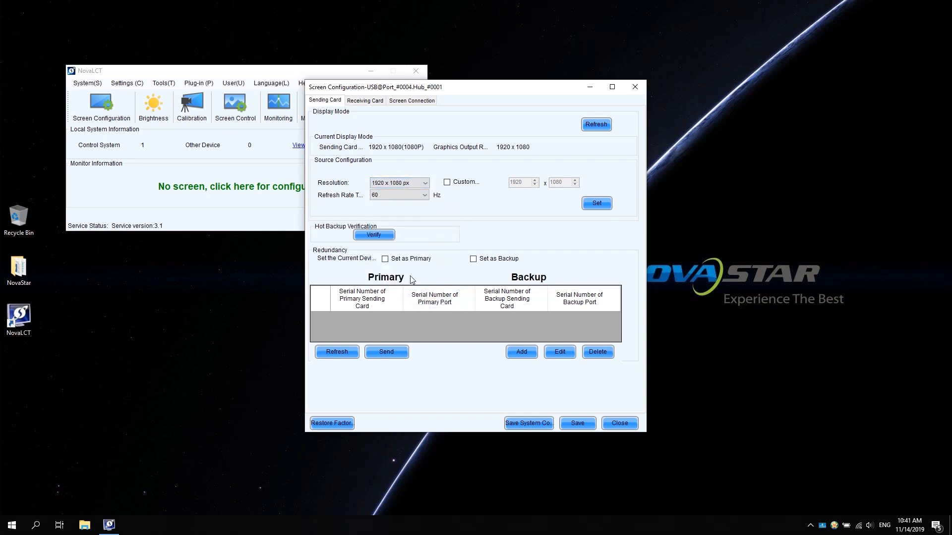
{"action": "left_click", "coordinate": [596, 204]}
{"action": "left_click", "coordinate": [597, 125]}
- From Receiving Card, start Smart Settings with Option 1 and pick Common Chip from Others
{"action": "left_click", "coordinate": [366, 101]}
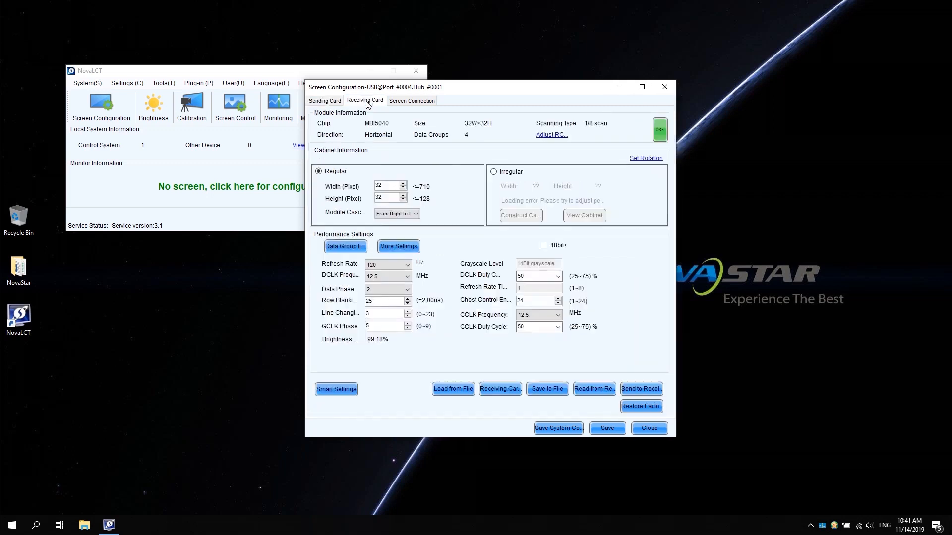
{"action": "left_click", "coordinate": [333, 391]}
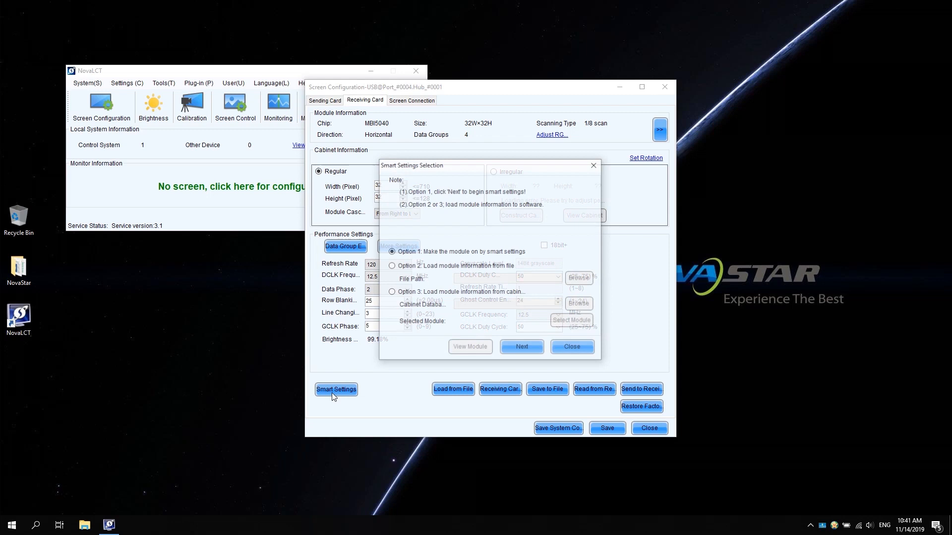
{"action": "left_click", "coordinate": [518, 350]}
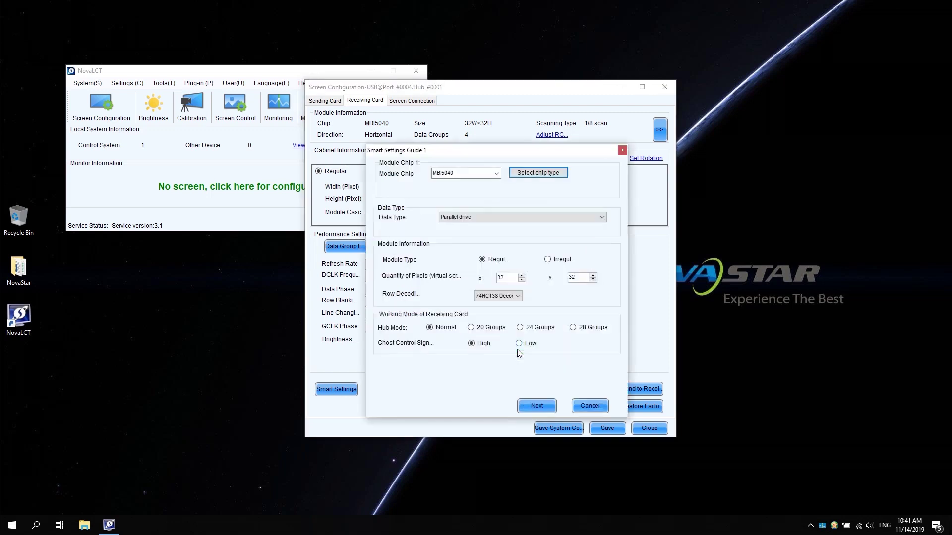
{"action": "left_click", "coordinate": [534, 176]}
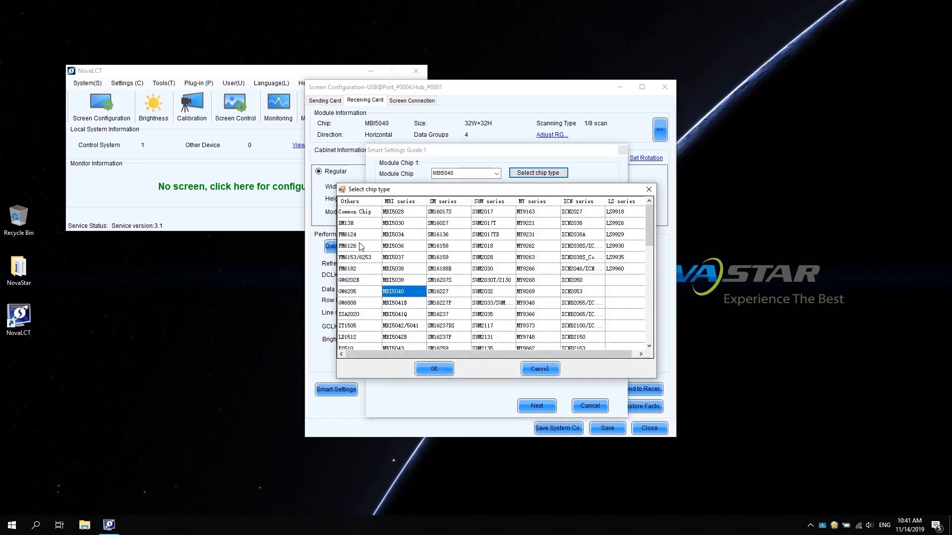
{"action": "scroll", "coordinate": [508, 289], "scroll_direction": "down", "scroll_amount": 1}
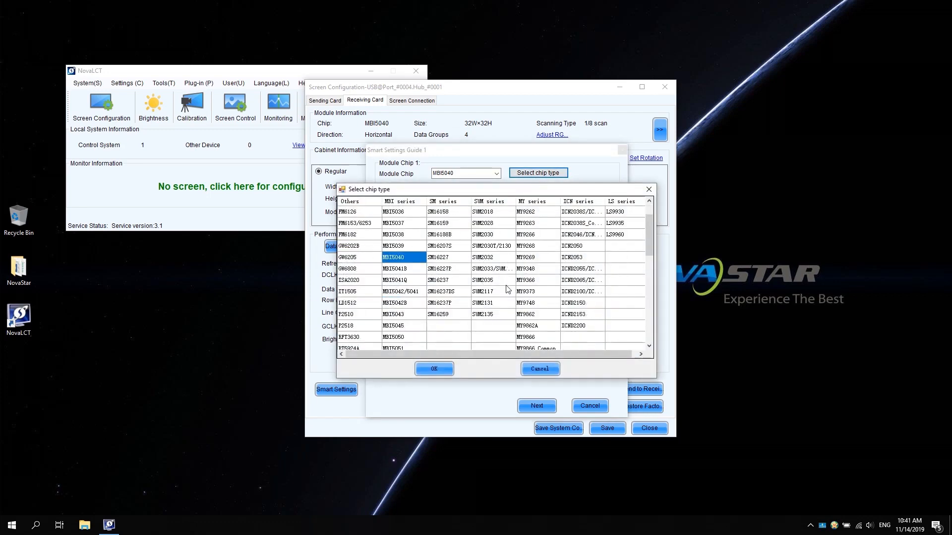
{"action": "scroll", "coordinate": [507, 290], "scroll_direction": "down", "scroll_amount": 2}
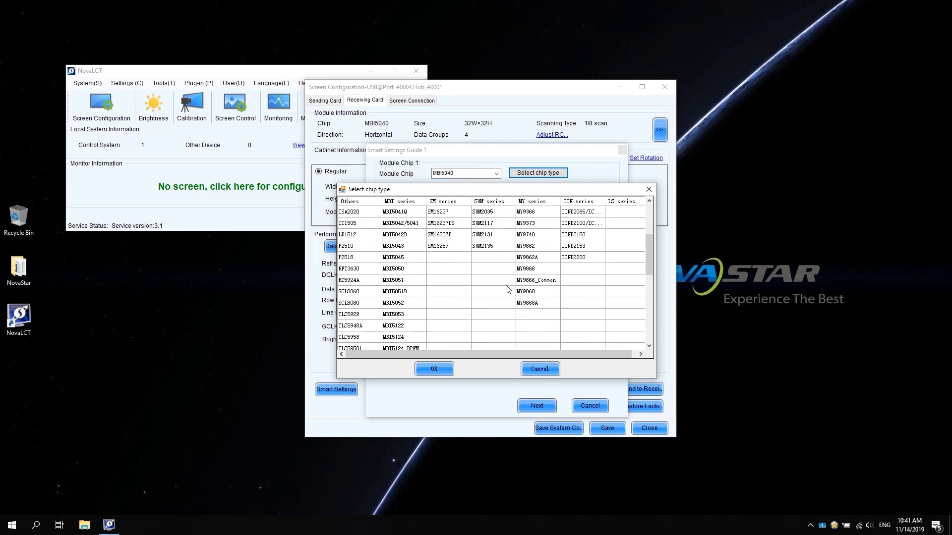
{"action": "scroll", "coordinate": [508, 289], "scroll_direction": "up", "scroll_amount": 3}
{"action": "left_click", "coordinate": [361, 214]}
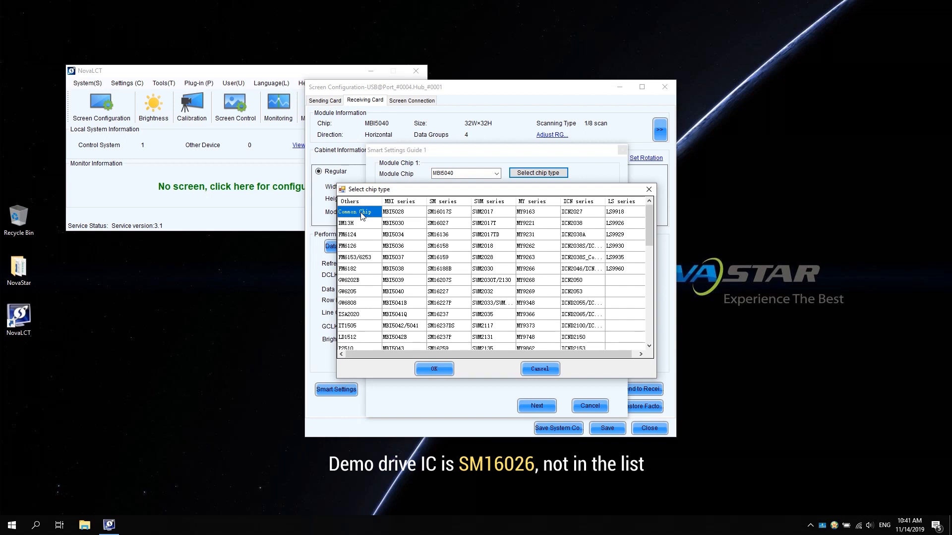
- Confirm Common Chip with Parallel drive, 64 horizontal pixels and 74HC138 row decoding, then continue
{"action": "left_click", "coordinate": [437, 369]}
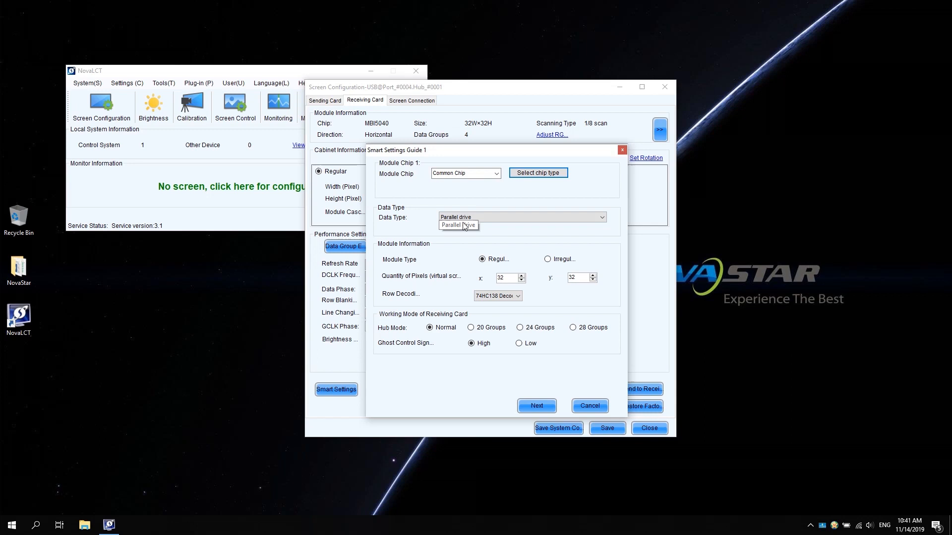
{"action": "left_click", "coordinate": [602, 219]}
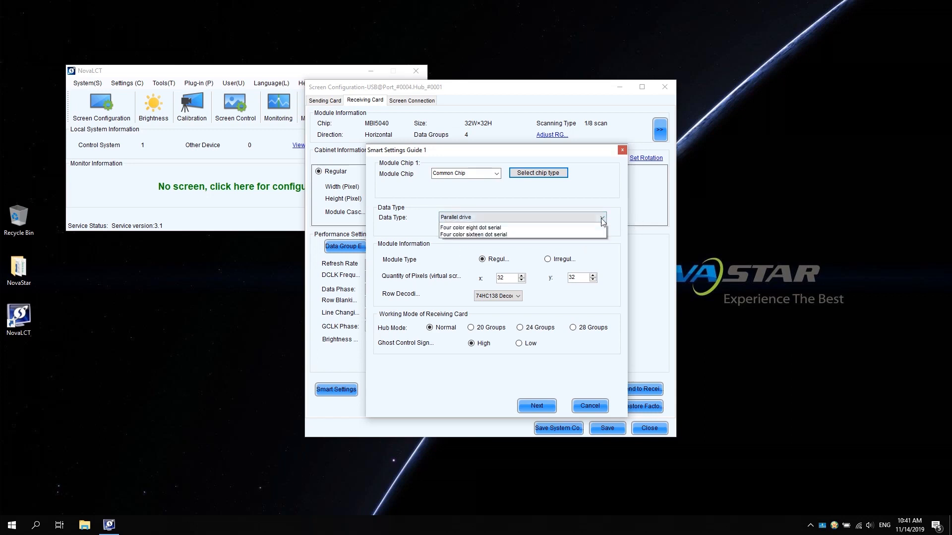
{"action": "left_click", "coordinate": [521, 227]}
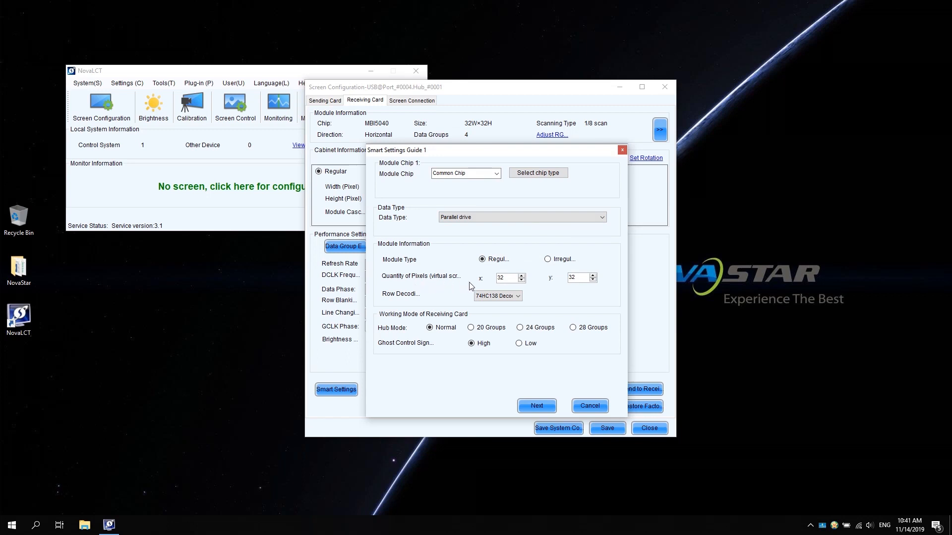
{"action": "double_click", "coordinate": [512, 276]}
{"action": "type", "text": "64"}
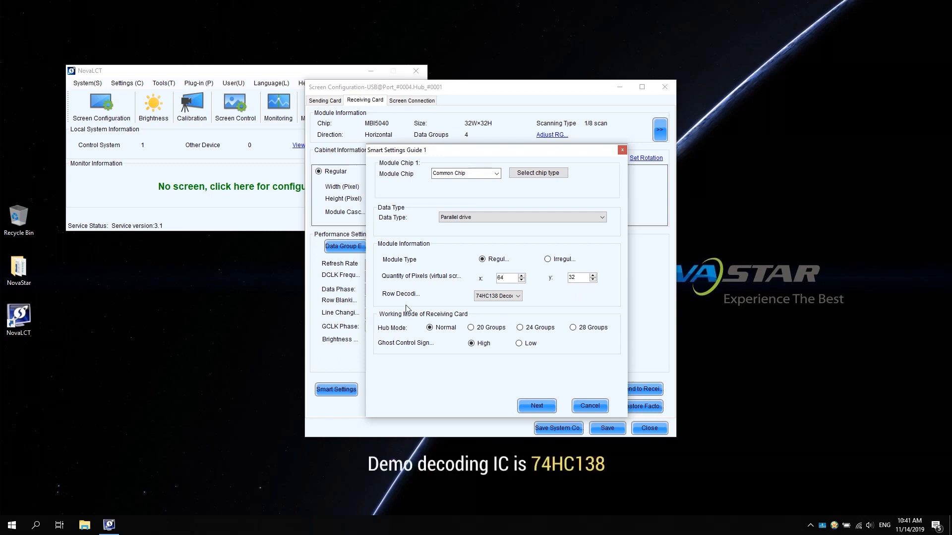
{"action": "left_click", "coordinate": [517, 297]}
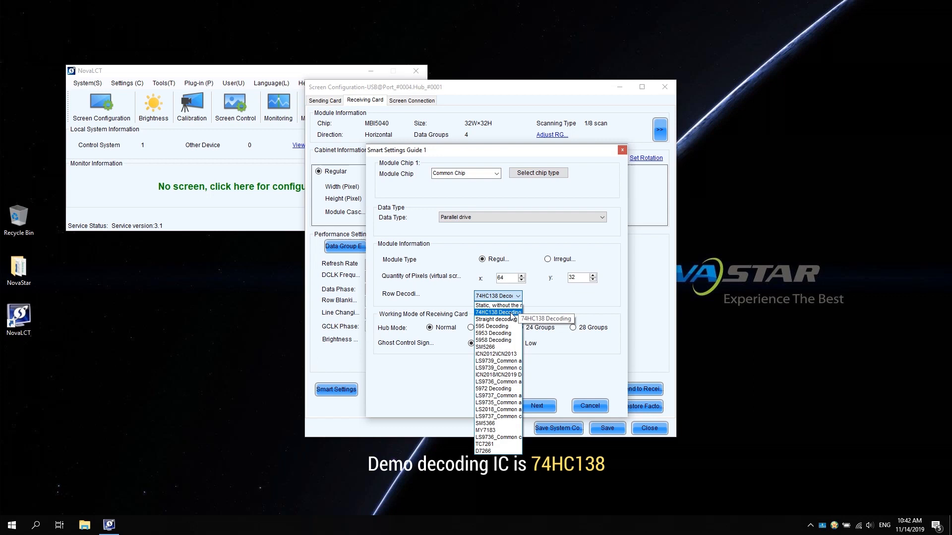
{"action": "left_click", "coordinate": [513, 313]}
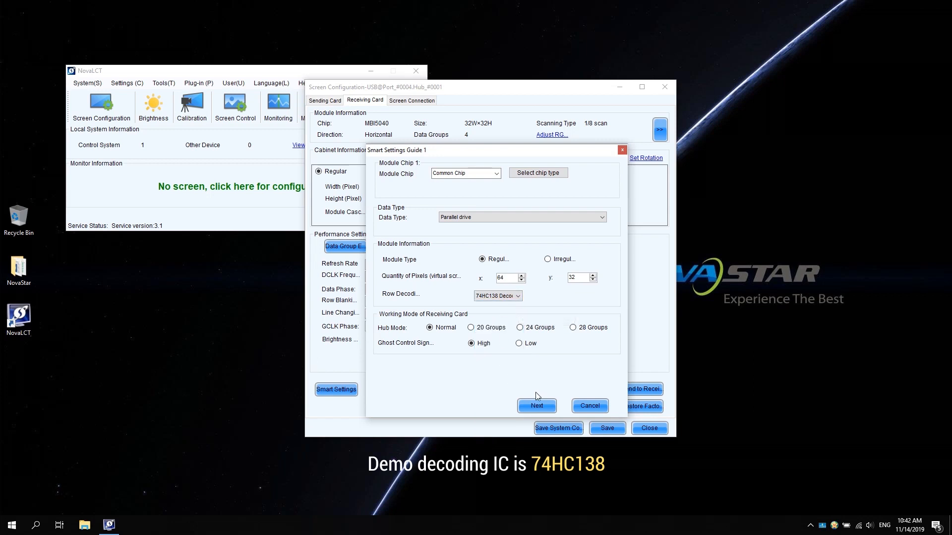
{"action": "left_click", "coordinate": [538, 406]}
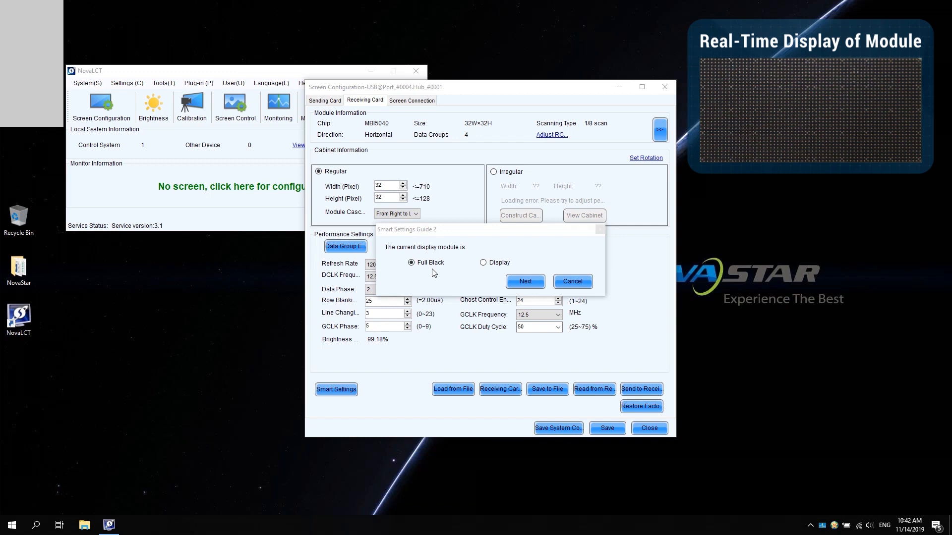
- Report Full Black, switch to manual status checking and keep Red A for status 1
{"action": "left_click", "coordinate": [521, 282]}
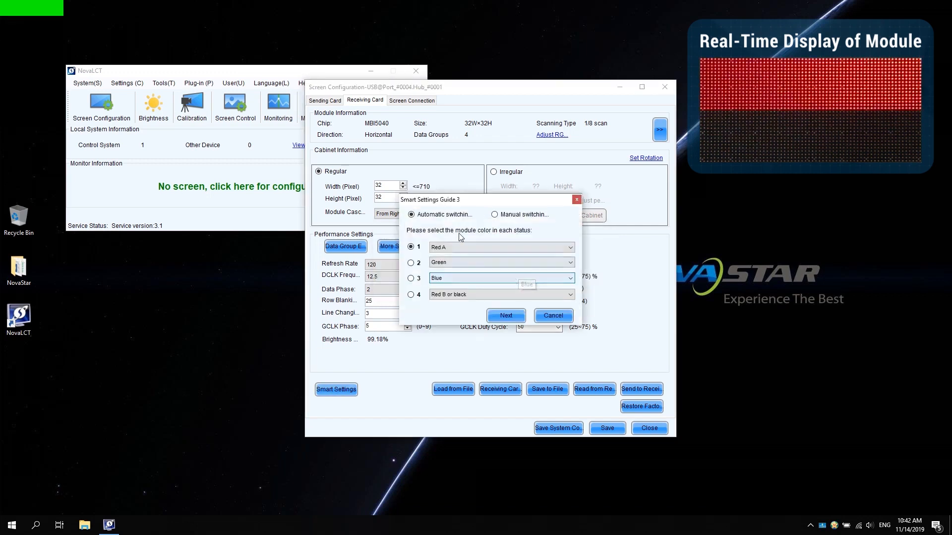
{"action": "left_click", "coordinate": [497, 216]}
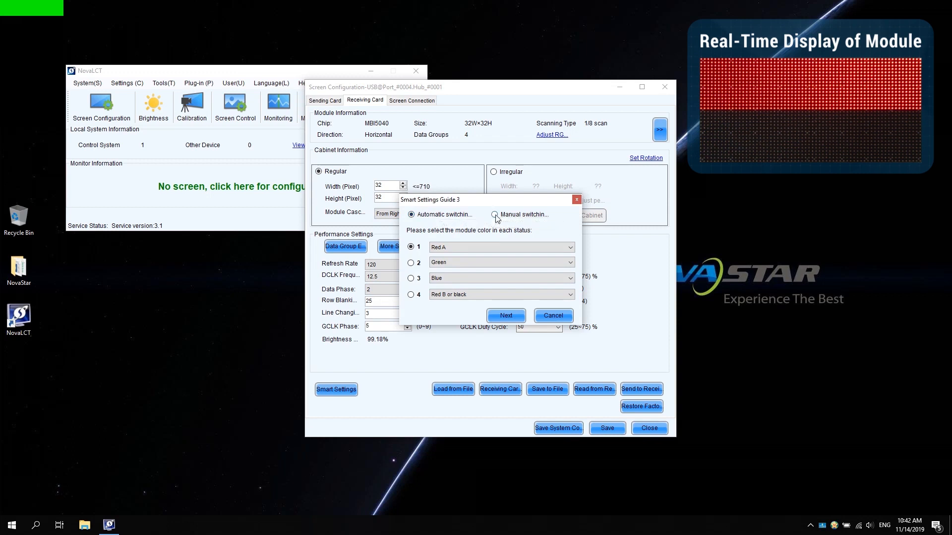
{"action": "left_click", "coordinate": [411, 248]}
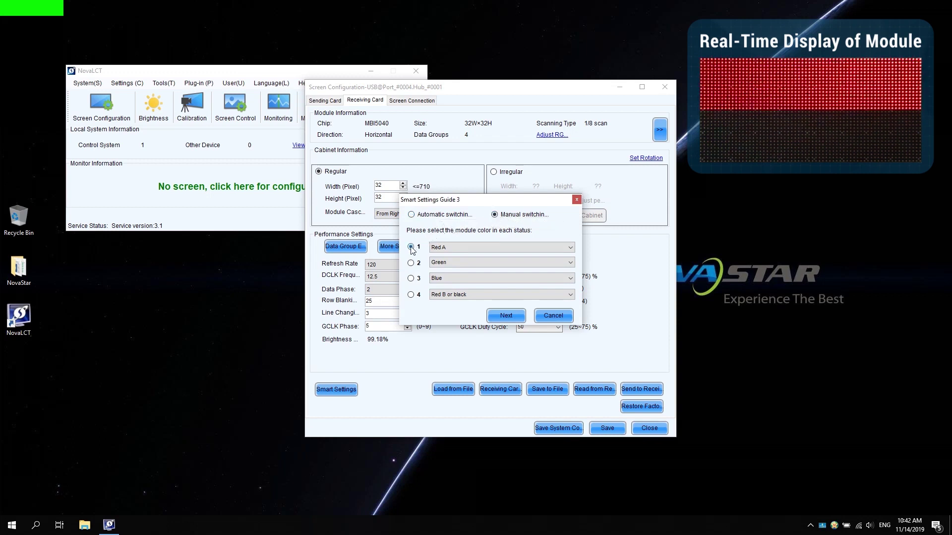
{"action": "left_click", "coordinate": [569, 247]}
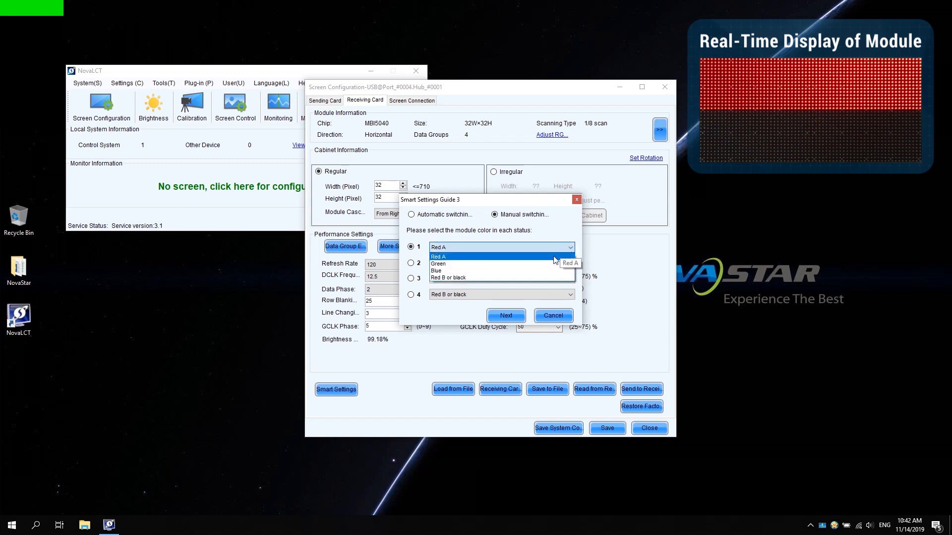
{"action": "left_click", "coordinate": [553, 258]}
- Keep Green for status 2 and accept the colour mapping to reach the lighted-rows step
{"action": "left_click", "coordinate": [411, 264]}
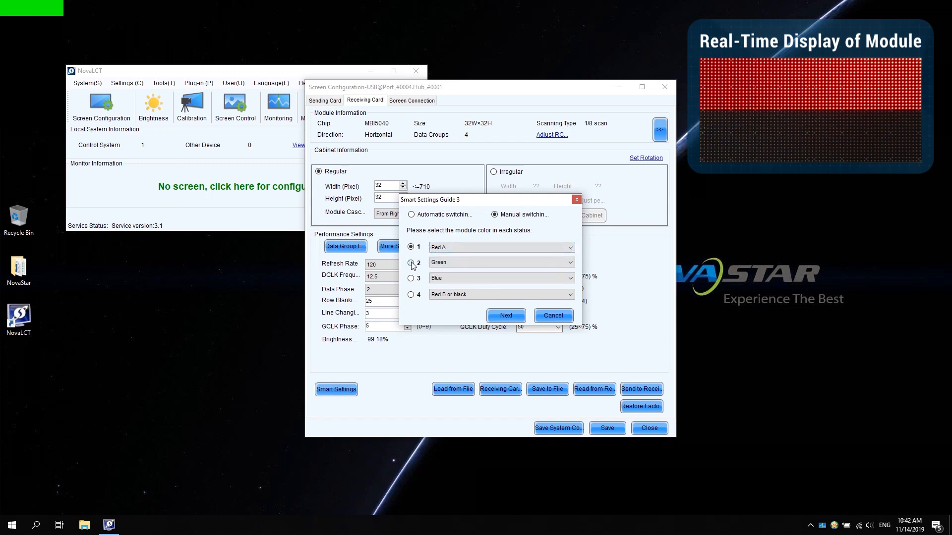
{"action": "left_click", "coordinate": [571, 263]}
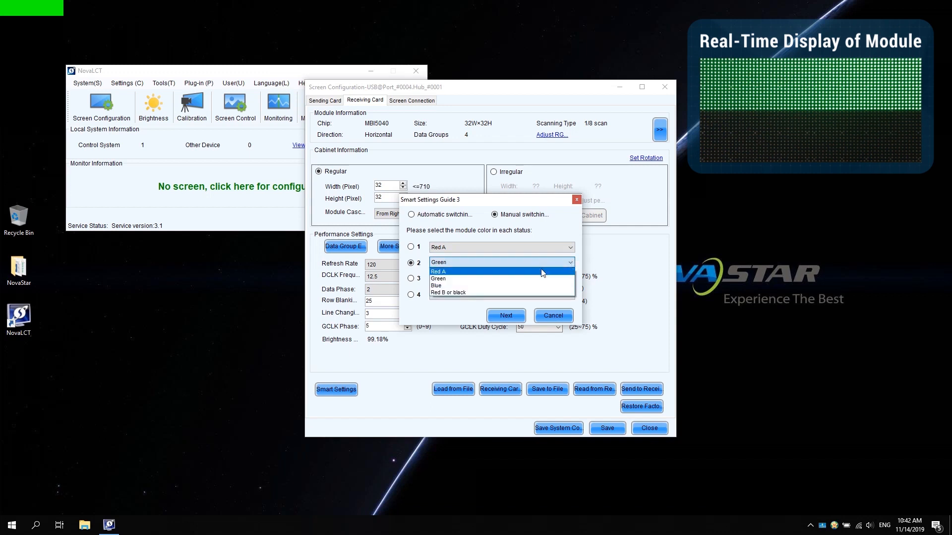
{"action": "left_click", "coordinate": [524, 278]}
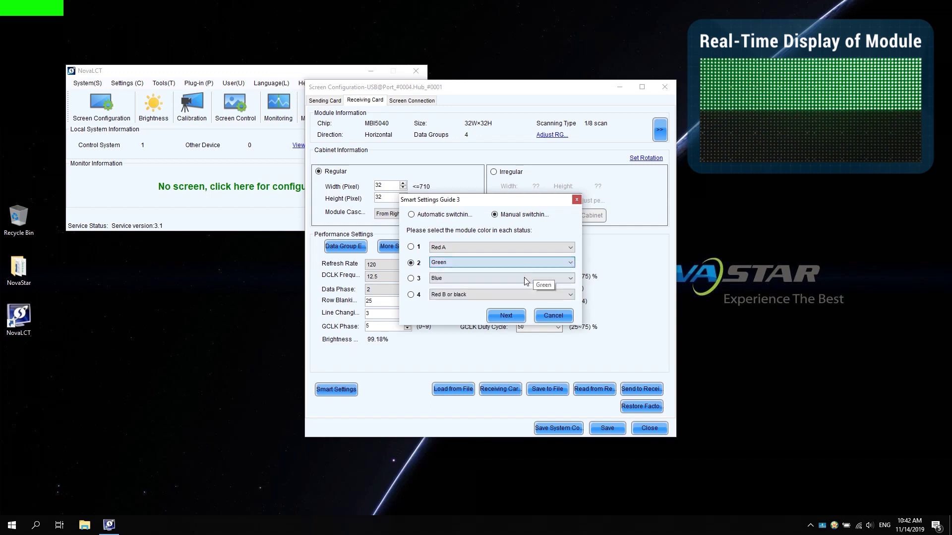
{"action": "left_click", "coordinate": [507, 317]}
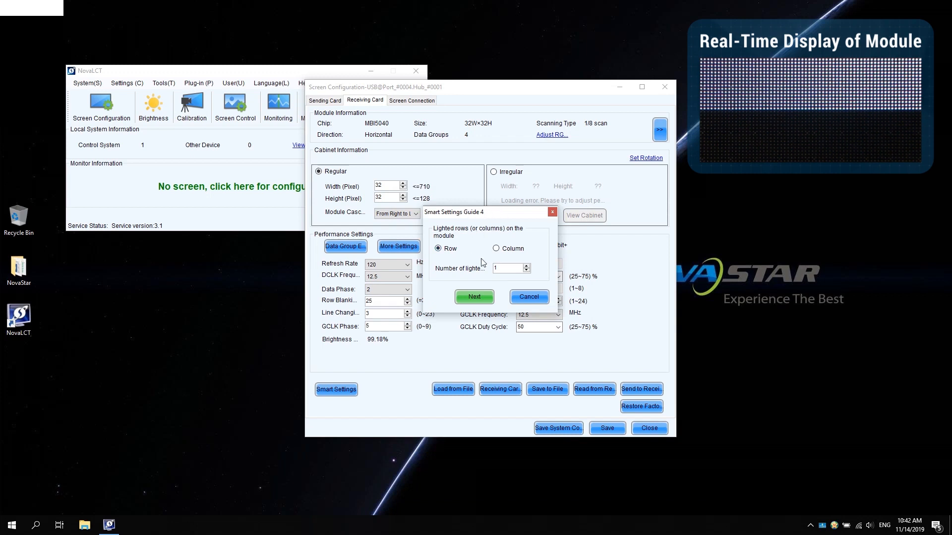
- Enter 16 as the number of lighted rows and advance to the quantity step
{"action": "left_click", "coordinate": [503, 269]}
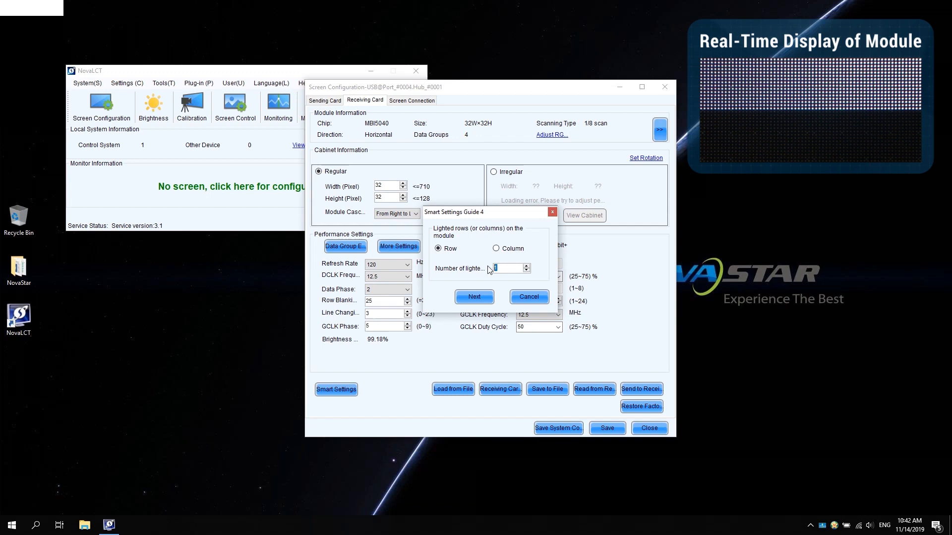
{"action": "type", "text": "6"}
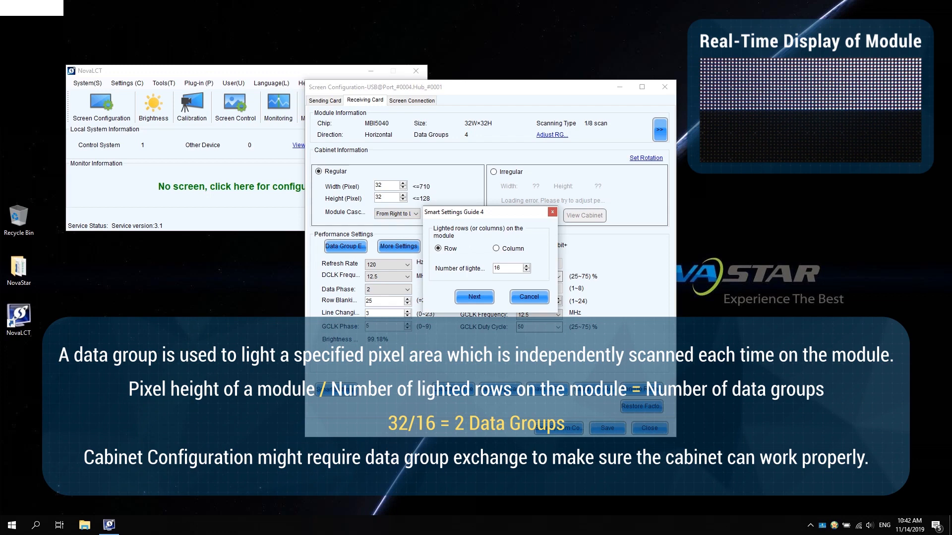
{"action": "left_click", "coordinate": [472, 296]}
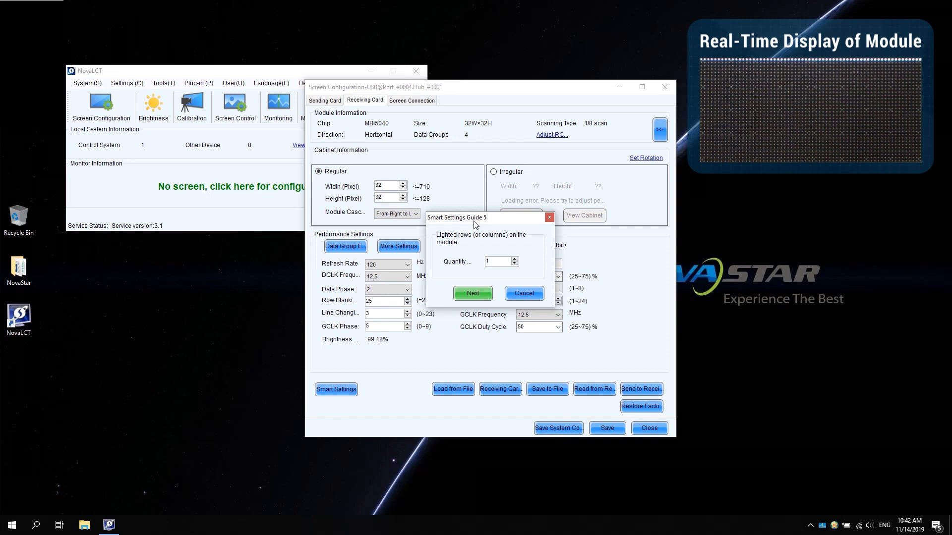
- Accept quantity 1 and reach the Guide 9 bright-spot grid
{"action": "left_click", "coordinate": [470, 293]}
{"action": "left_click", "coordinate": [455, 215]}
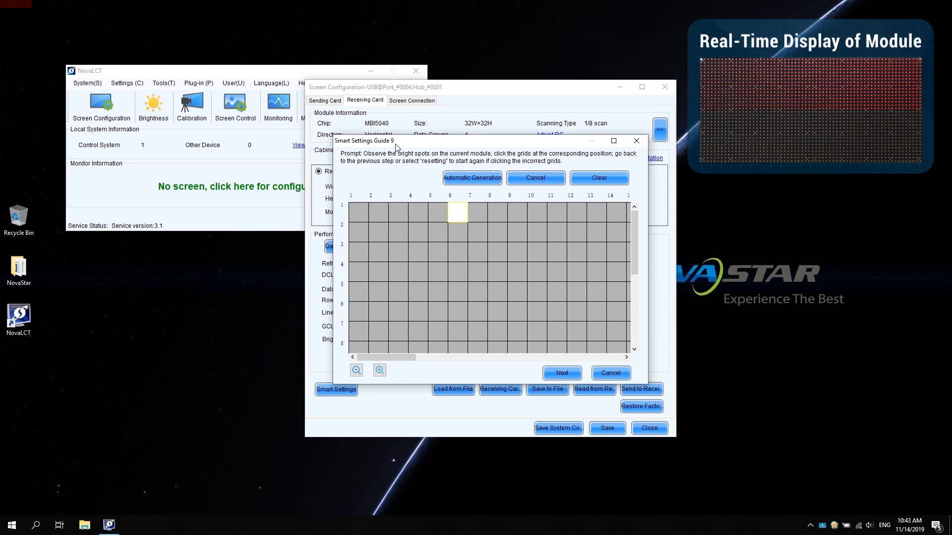
- Mark the six lit pixels of row 1 and auto-generate the rest of the row
{"action": "left_click", "coordinate": [359, 213]}
{"action": "left_click", "coordinate": [378, 213]}
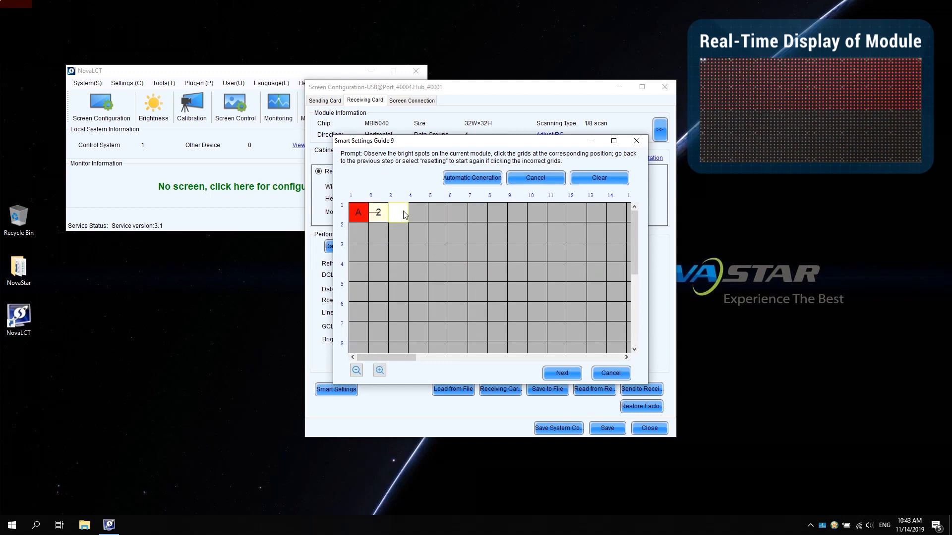
{"action": "left_click", "coordinate": [401, 214]}
{"action": "left_click", "coordinate": [418, 216]}
{"action": "left_click", "coordinate": [432, 216]}
{"action": "left_click", "coordinate": [457, 216]}
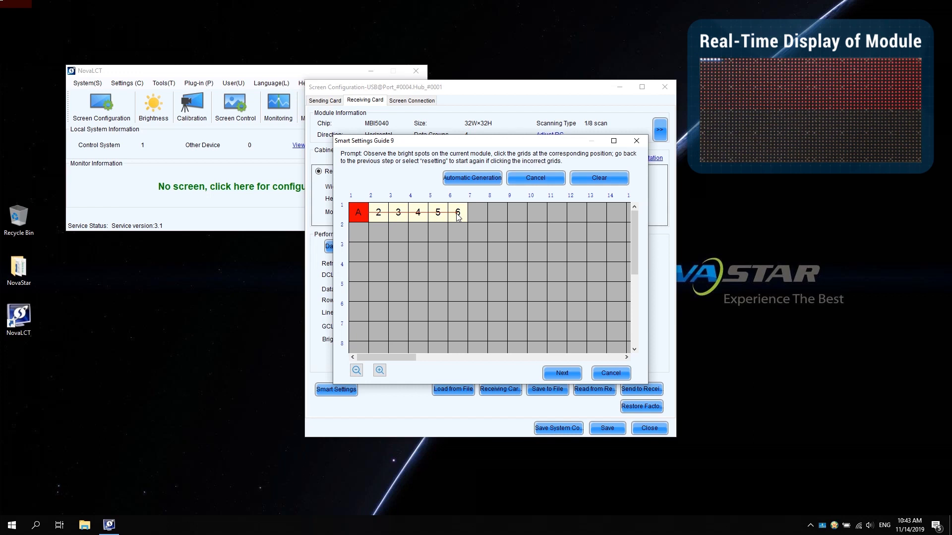
{"action": "left_click", "coordinate": [472, 178]}
- Mark row starts B, C and D down column 1, OK the completion notice and apply the smart setting
{"action": "left_click", "coordinate": [359, 233]}
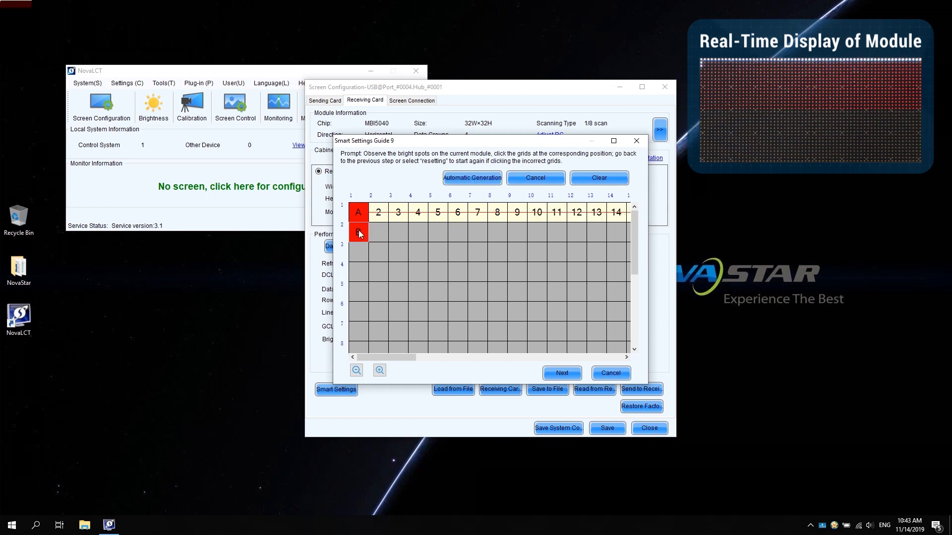
{"action": "left_click", "coordinate": [357, 254]}
{"action": "key", "text": "Down"}
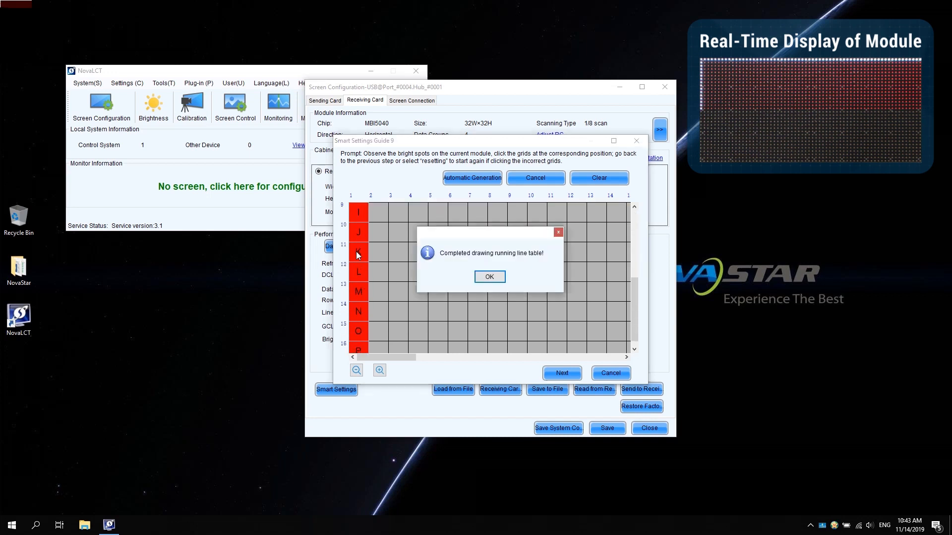
{"action": "left_click", "coordinate": [489, 276]}
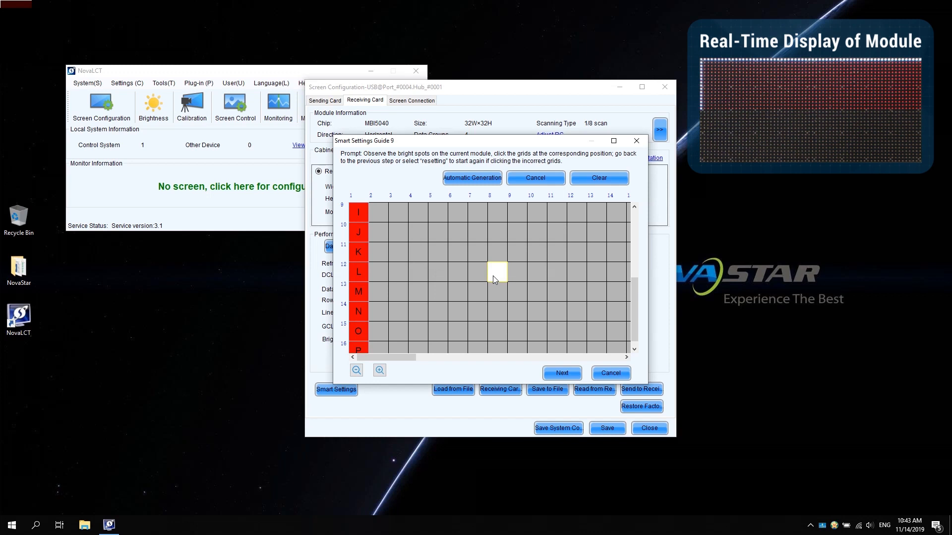
{"action": "left_click", "coordinate": [560, 373]}
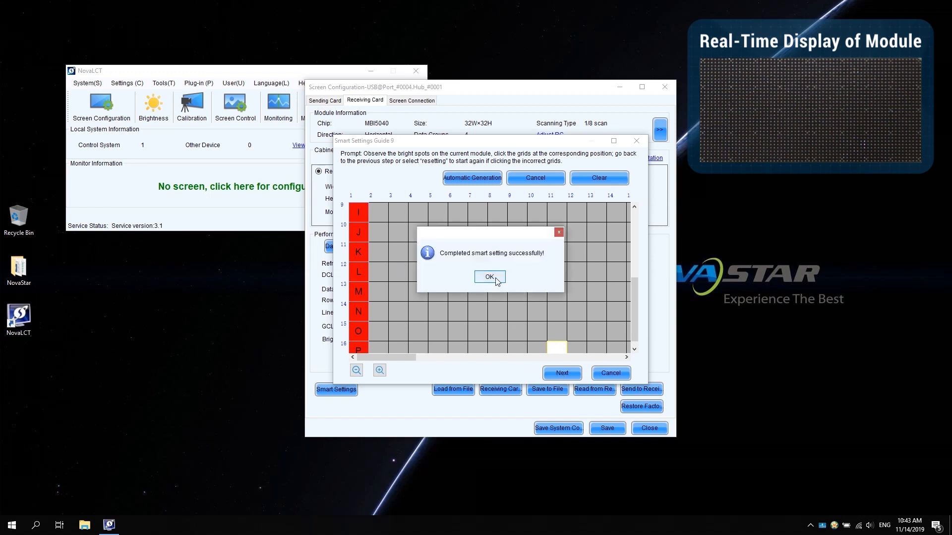
- Save module NovaStar as NovaStar2.module in the NovaStar Course folder and confirm
{"action": "left_click", "coordinate": [492, 277]}
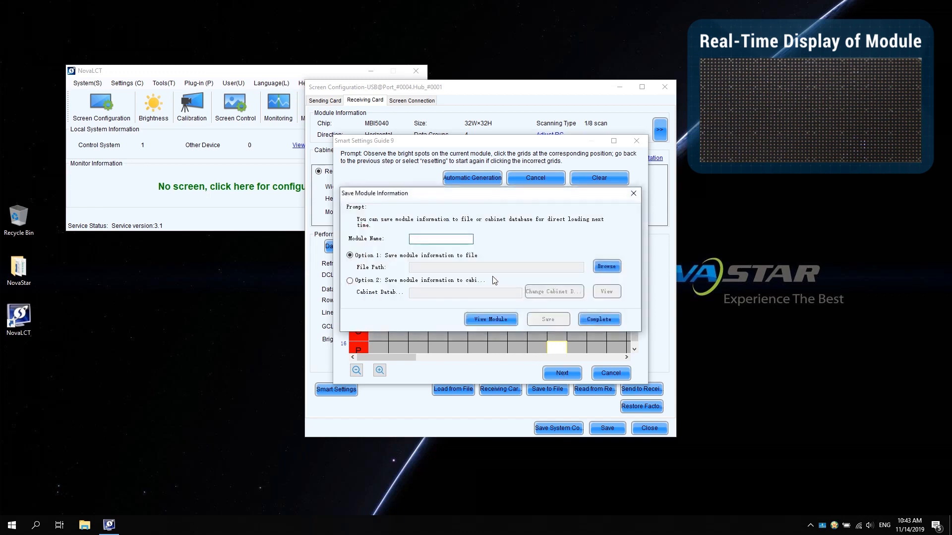
{"action": "type", "text": "Nova"}
{"action": "type", "text": "Star"}
{"action": "left_click", "coordinate": [606, 266]}
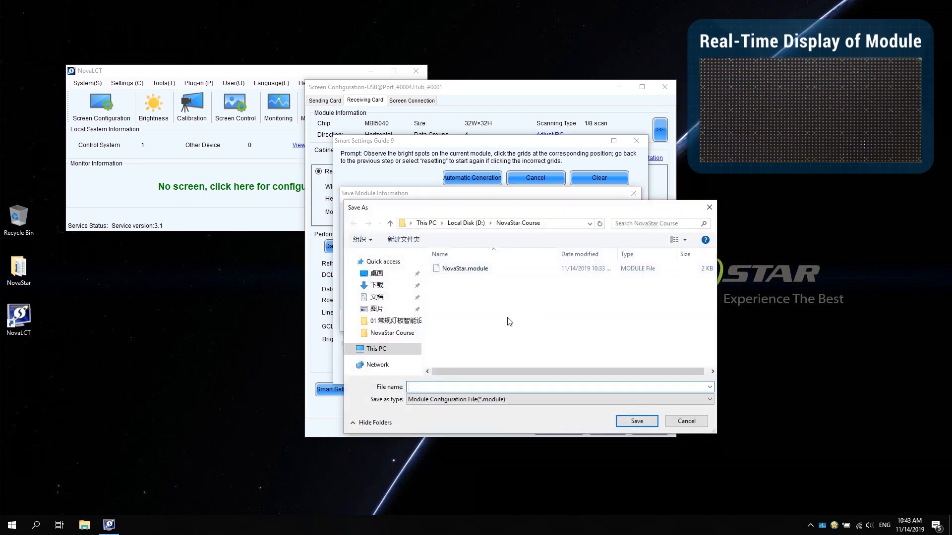
{"action": "type", "text": "NovaStar"}
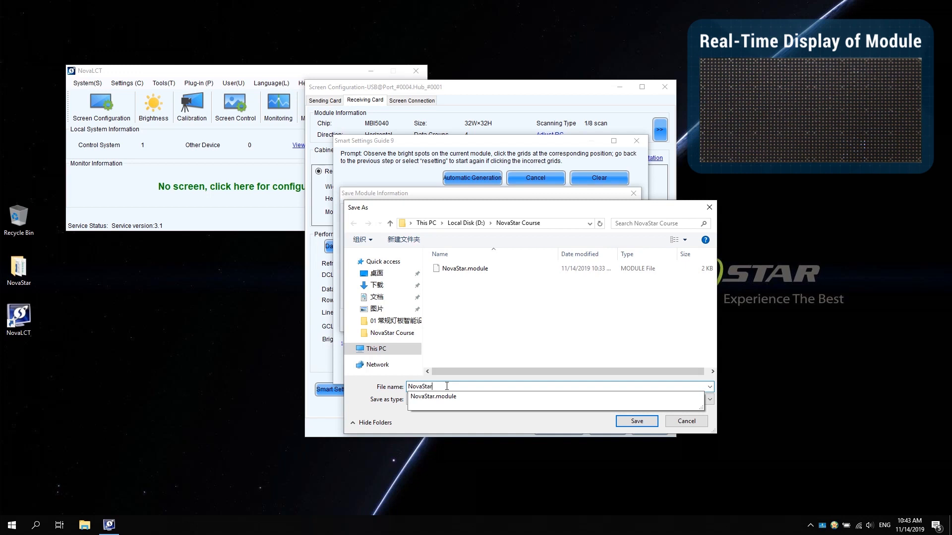
{"action": "type", "text": "2"}
{"action": "left_click", "coordinate": [637, 421]}
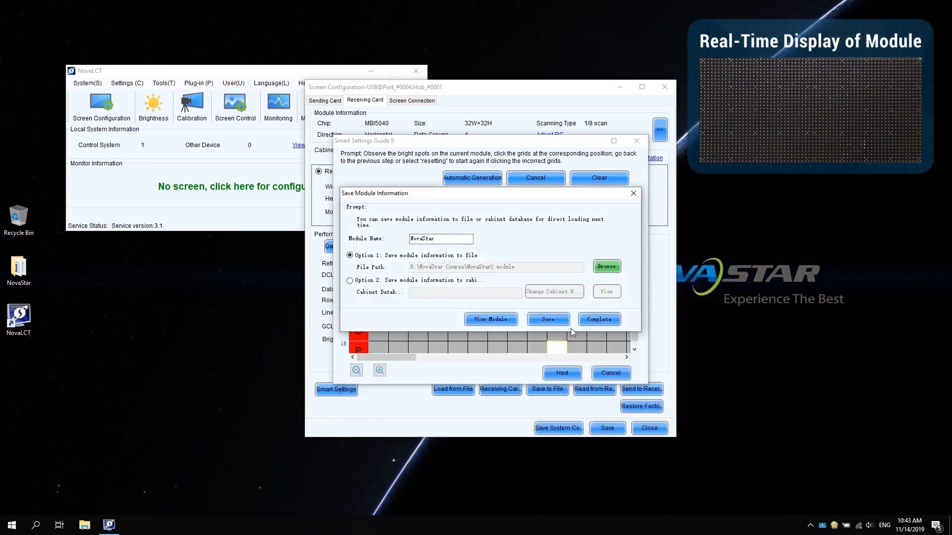
{"action": "left_click", "coordinate": [539, 320]}
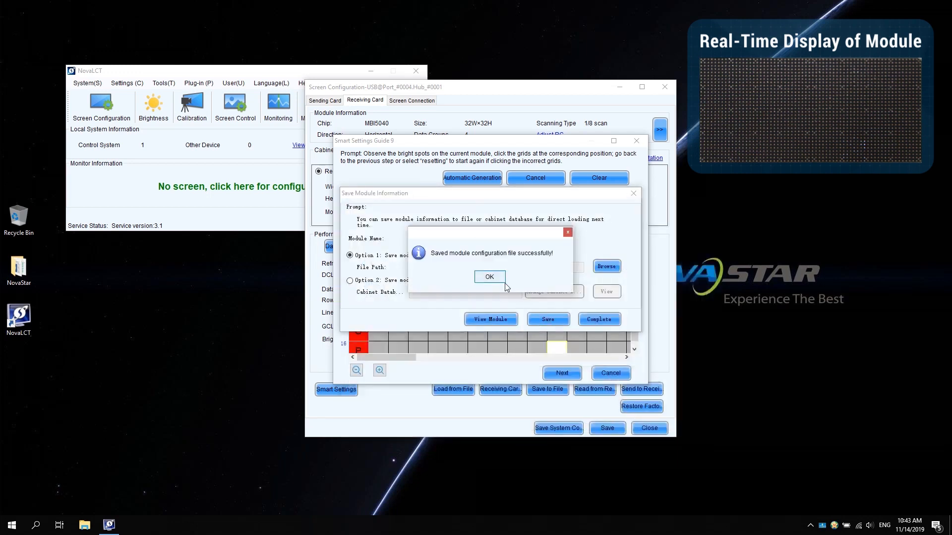
{"action": "left_click", "coordinate": [501, 281]}
- Complete the Smart Settings Guide and return to the Receiving Card configuration
{"action": "left_click", "coordinate": [591, 319]}
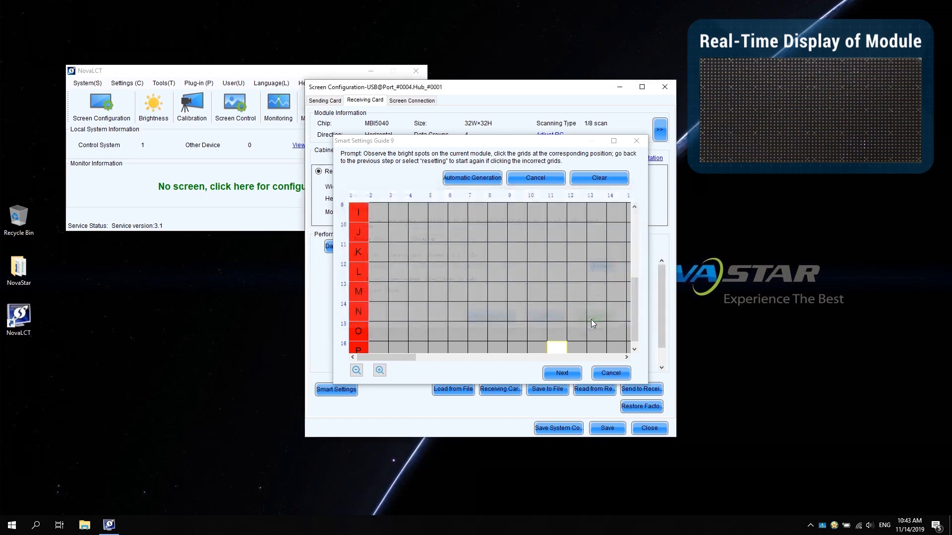